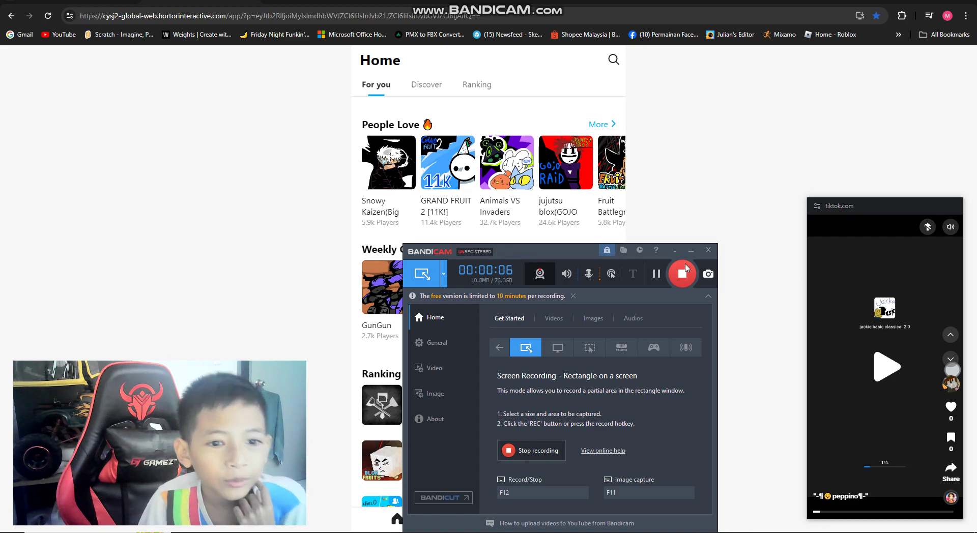
# Move and play the floating TikTok clip, skim it, then open it full-page
pyautogui.click(745, 190)
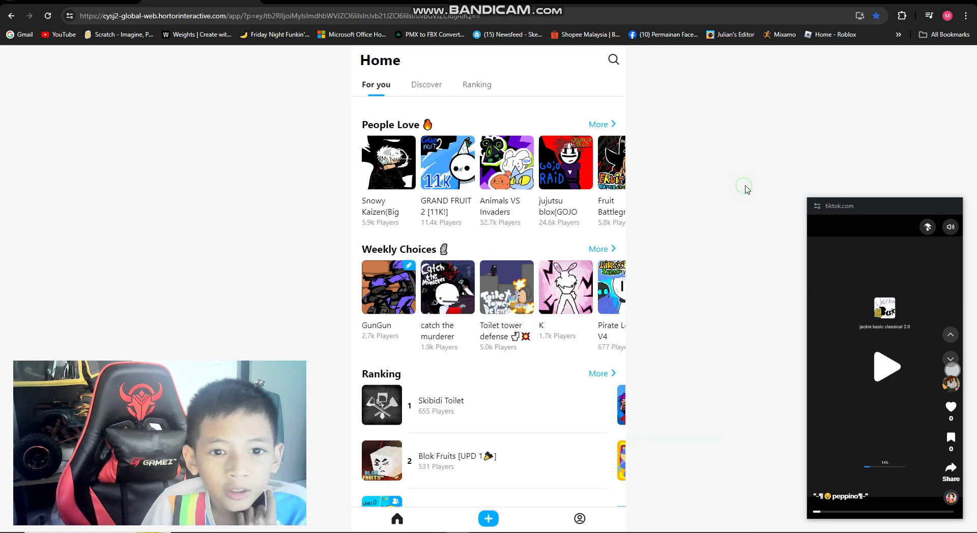
pyautogui.moveTo(861, 211); pyautogui.dragTo(726, 130)
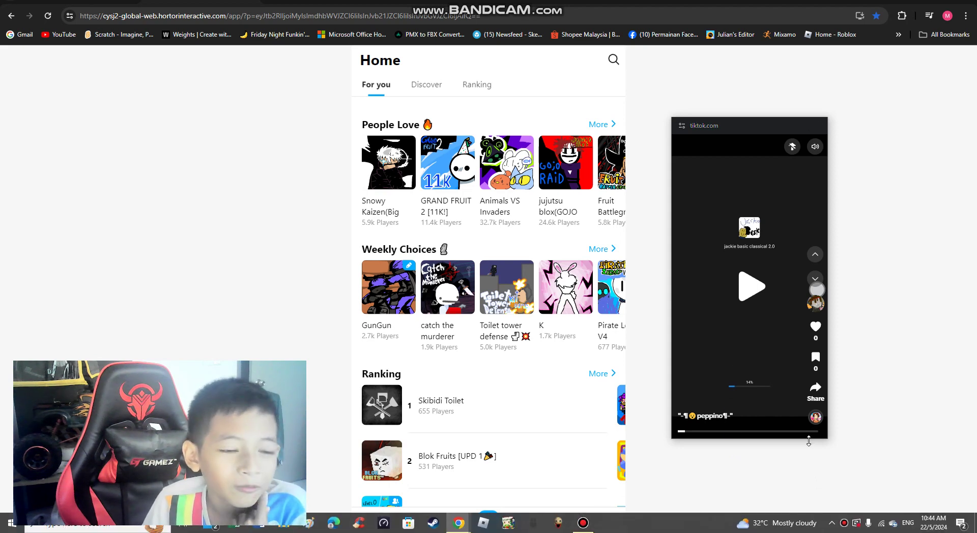
pyautogui.moveTo(748, 305)
pyautogui.click(743, 248)
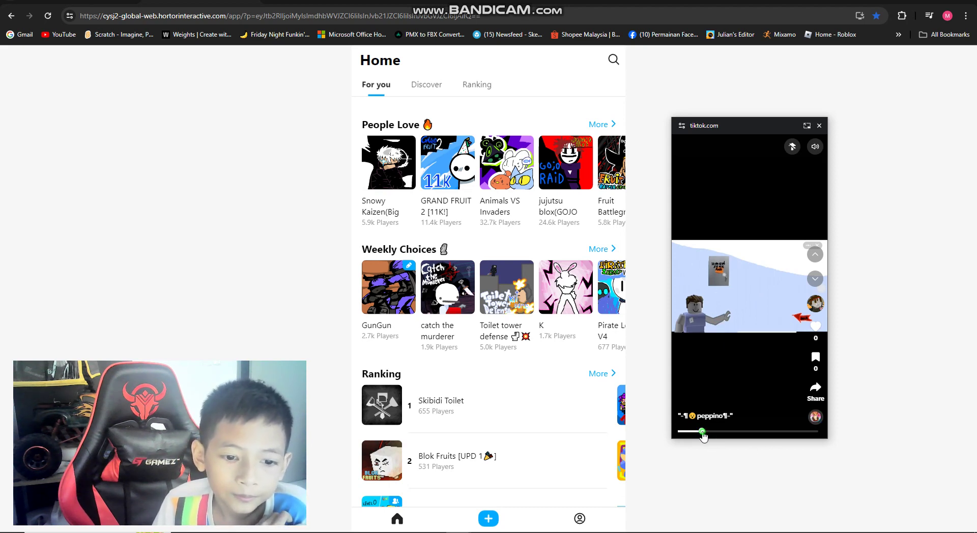
pyautogui.moveTo(712, 436); pyautogui.dragTo(701, 433)
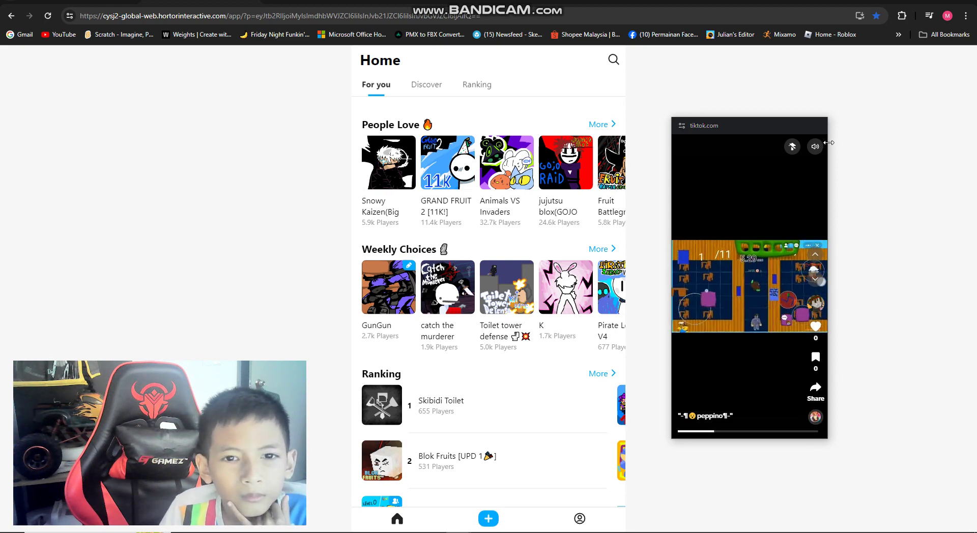
pyautogui.click(807, 127)
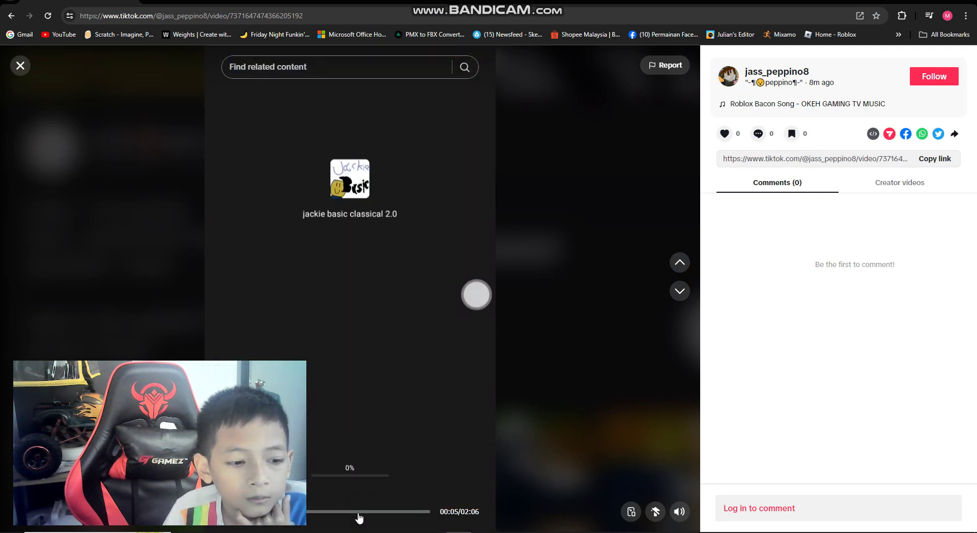
# Scrub the TikTok video ahead to about 01:23, then back to 01:00
pyautogui.click(359, 511)
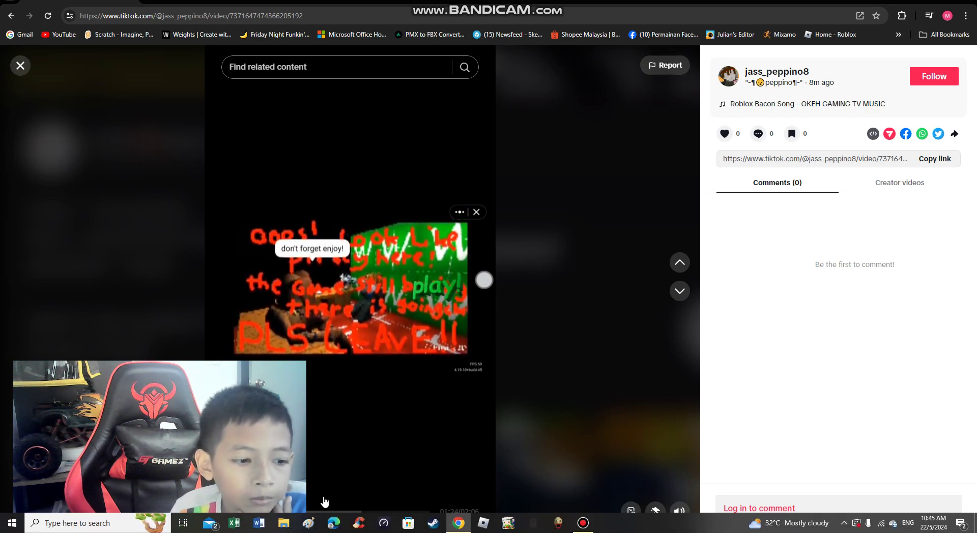
pyautogui.click(319, 514)
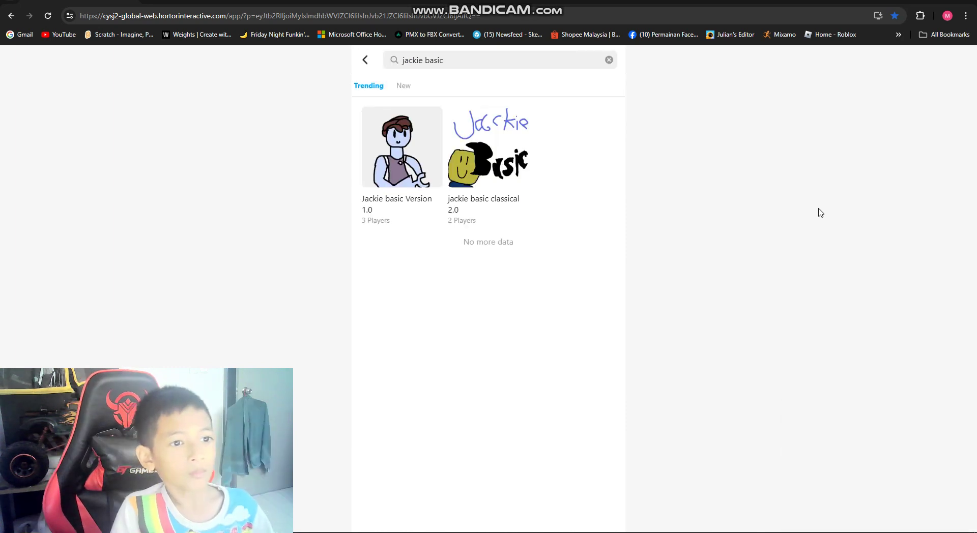
# Open the jackie basic classical 2.0 game page and launch the game
pyautogui.click(484, 159)
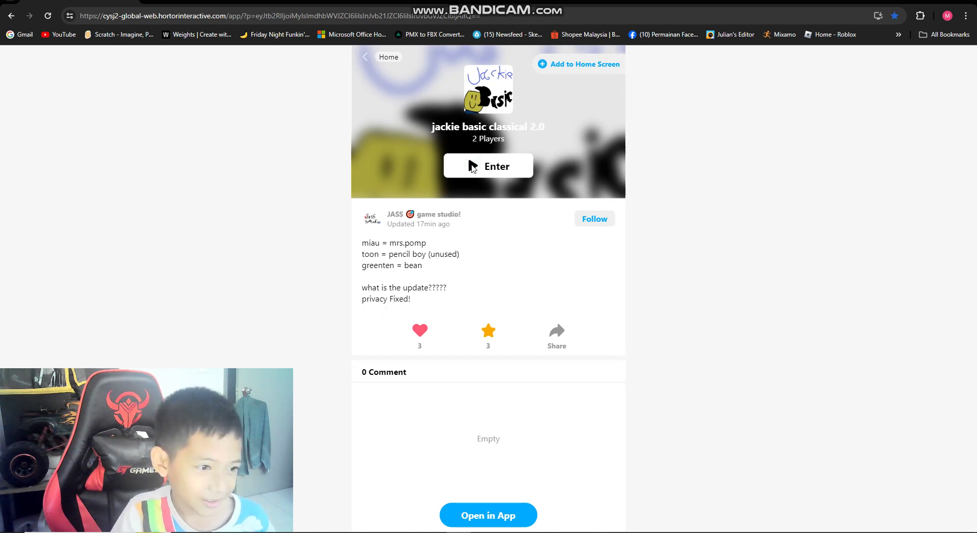
pyautogui.click(471, 167)
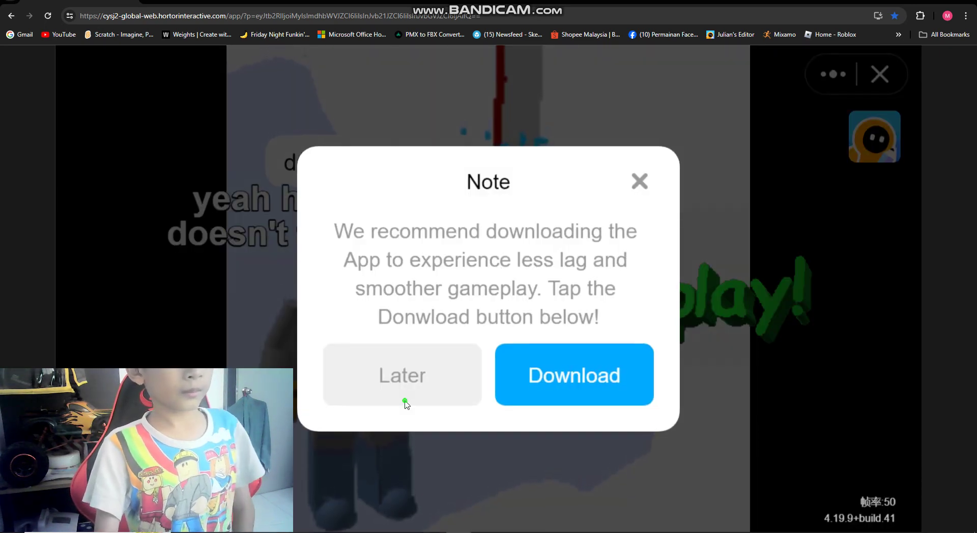
# Dismiss the download note with Later and start the game from its title screen
pyautogui.click(405, 403)
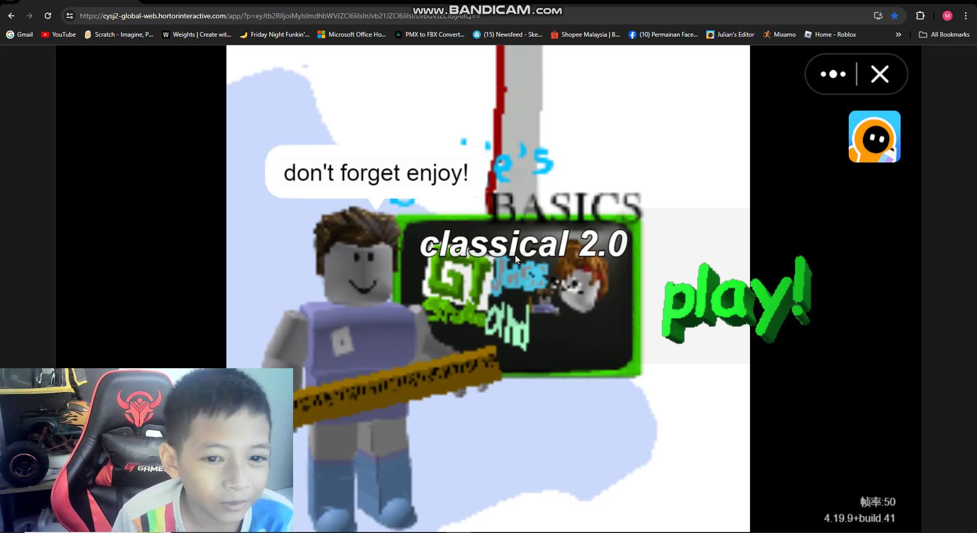
pyautogui.click(738, 289)
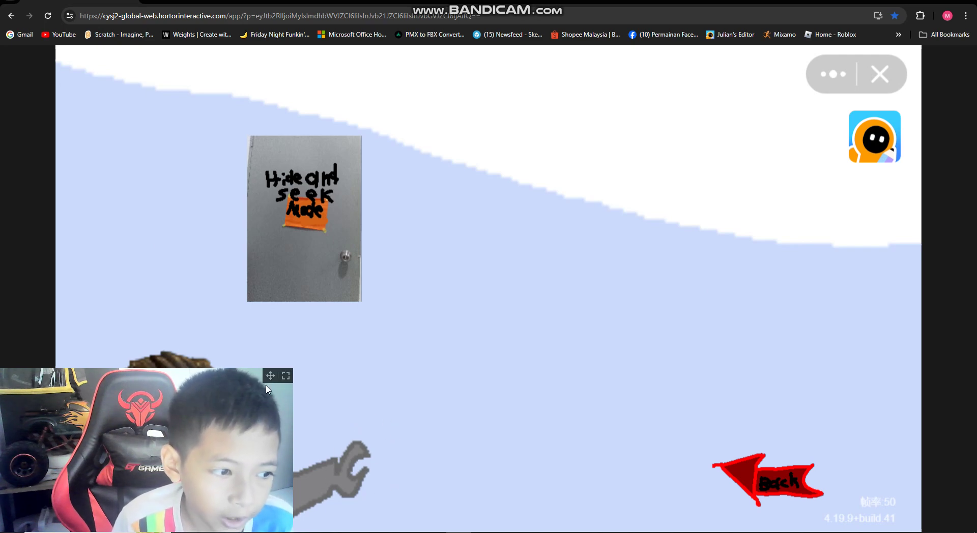
# Dismiss the download note and click through the dialogue to begin hide and seek
pyautogui.moveTo(269, 377); pyautogui.dragTo(279, 49)
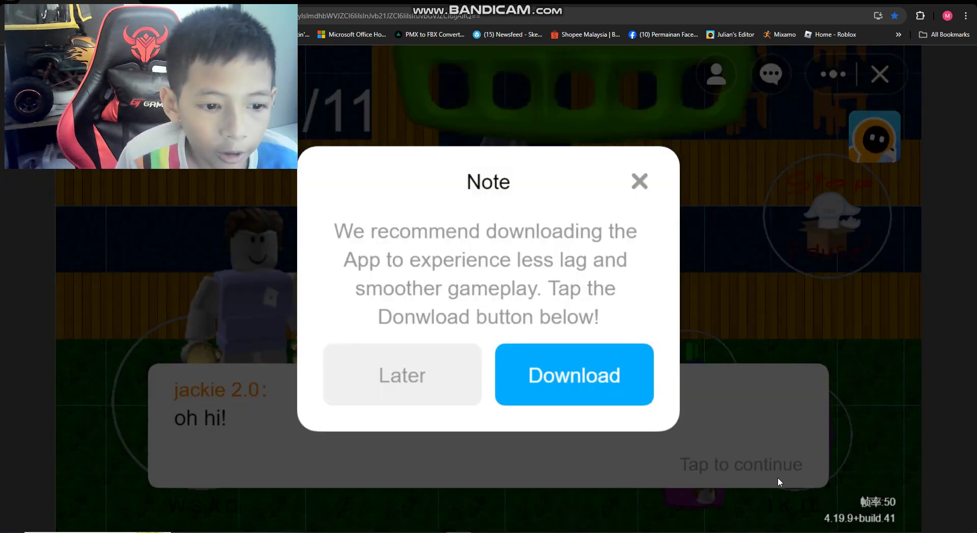
pyautogui.click(380, 361)
pyautogui.click(502, 451)
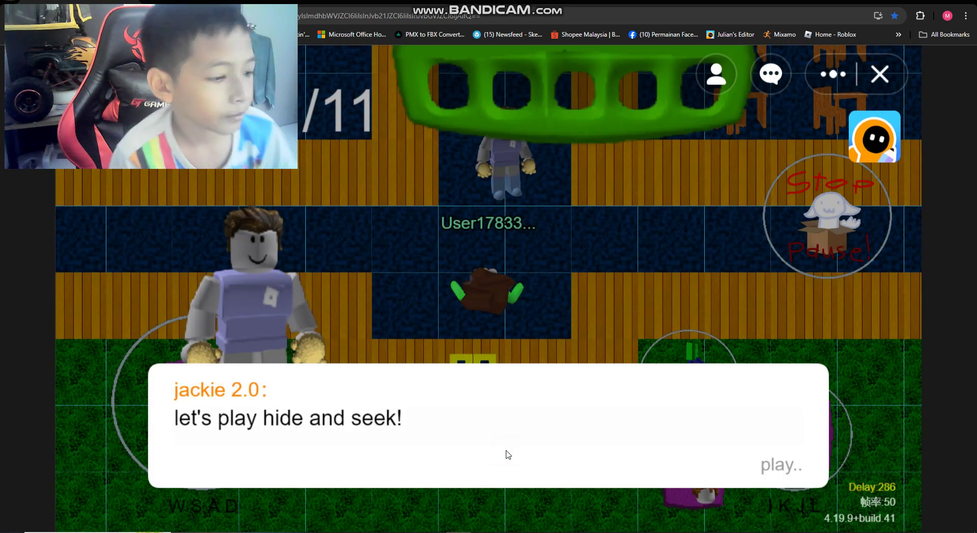
pyautogui.click(506, 449)
# Walk up the hallway and through two classrooms to the desk
pyautogui.press('w')
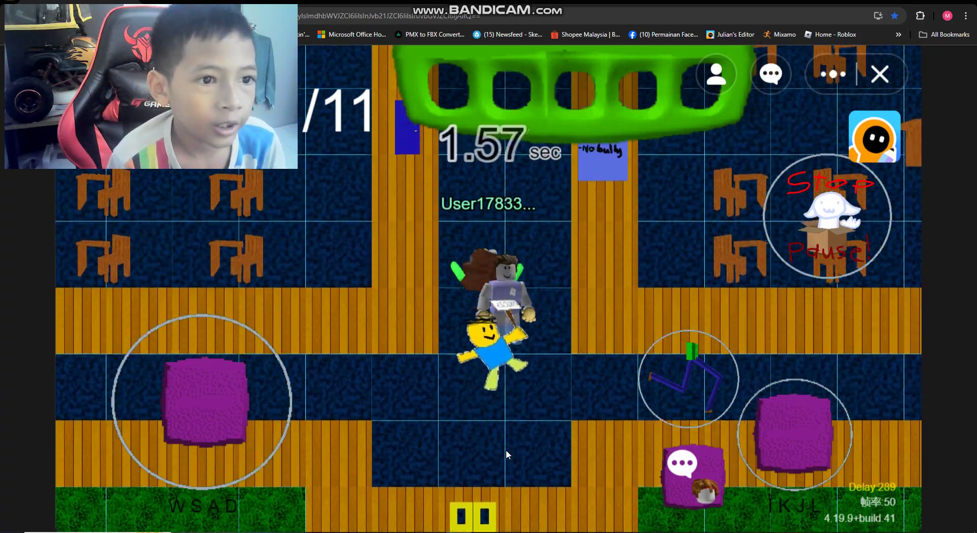
pyautogui.press('a')
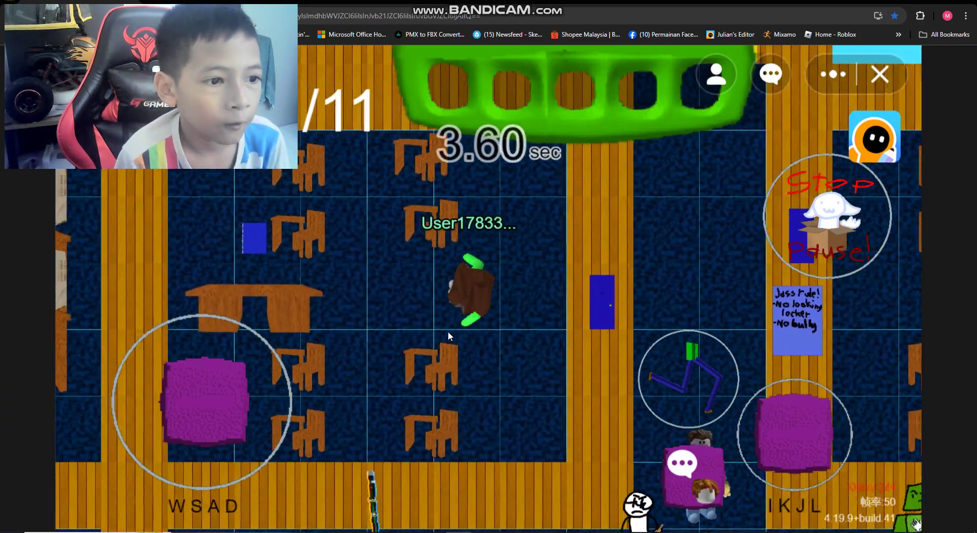
pyautogui.press('d')
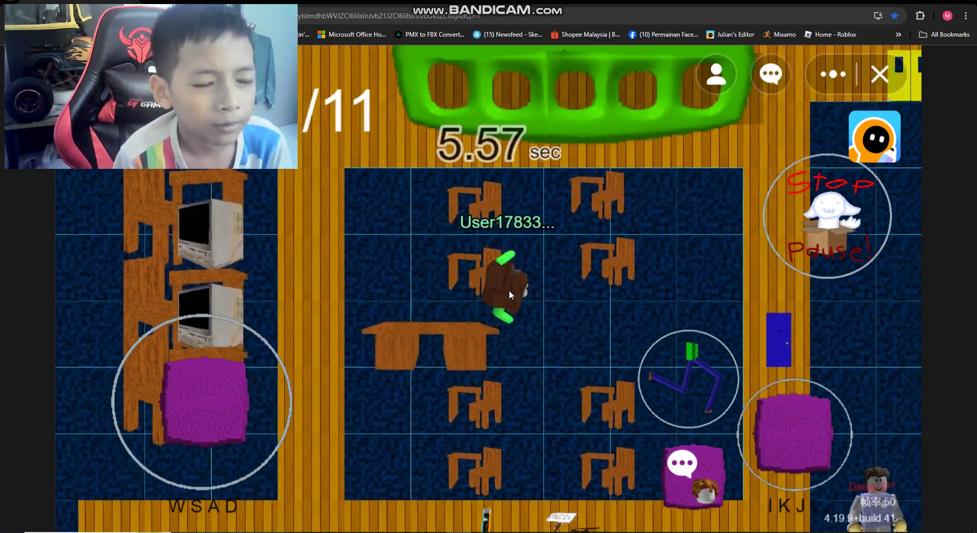
pyautogui.press('d')
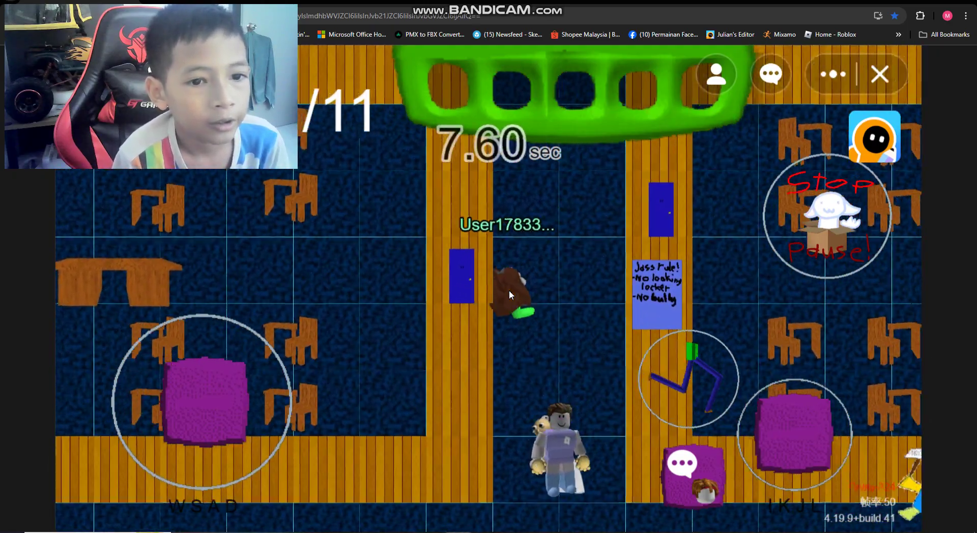
pyautogui.press('d')
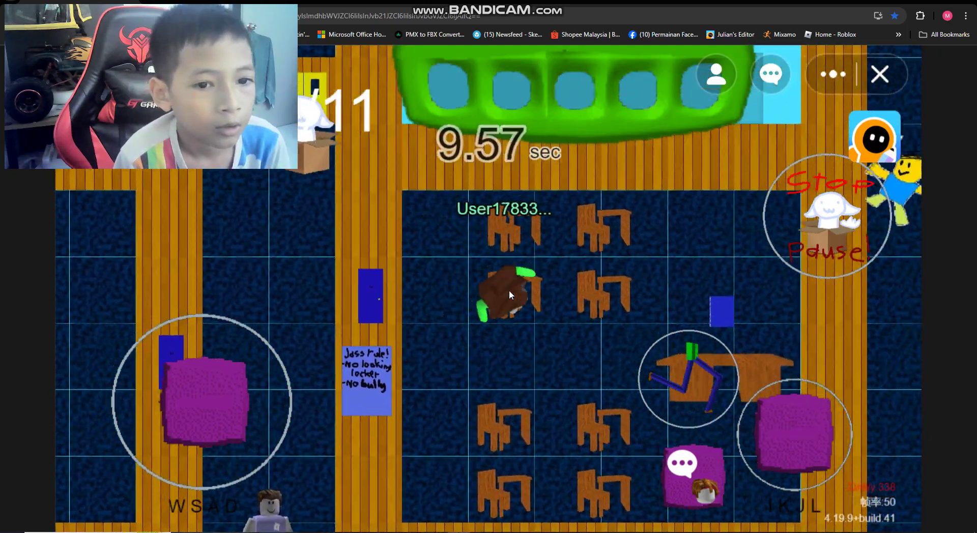
pyautogui.press('d')
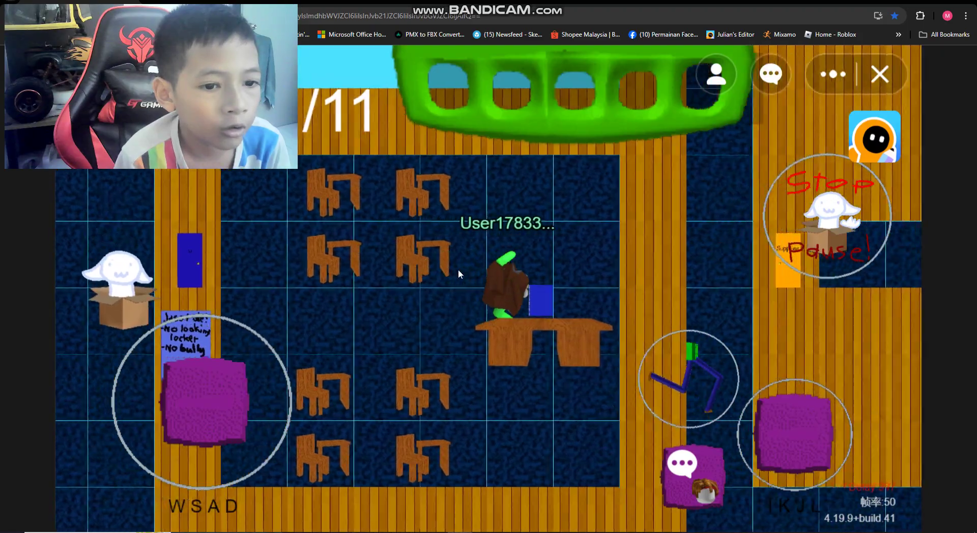
# Turn on running speed mode and walk the corridor past the yellow door
pyautogui.click(721, 387)
pyautogui.press('a')
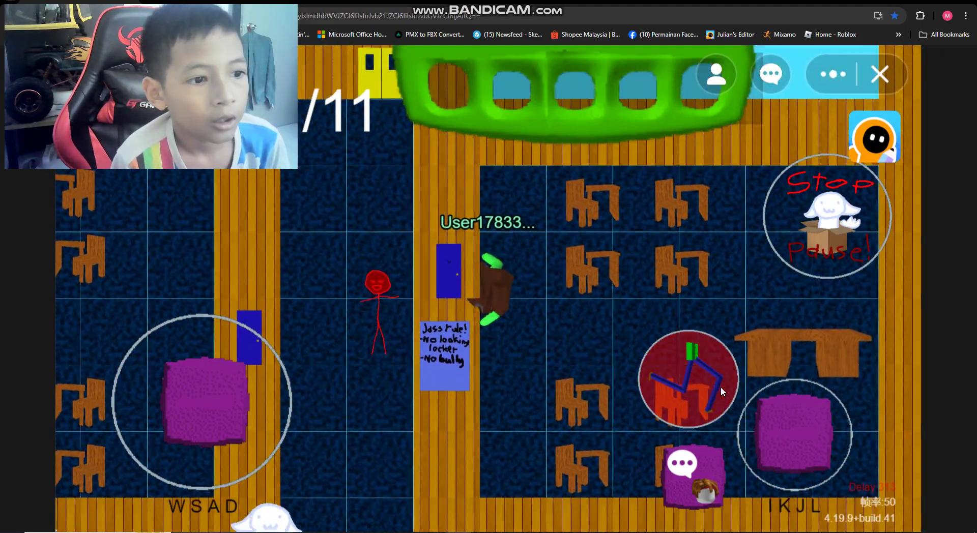
pyautogui.press('s')
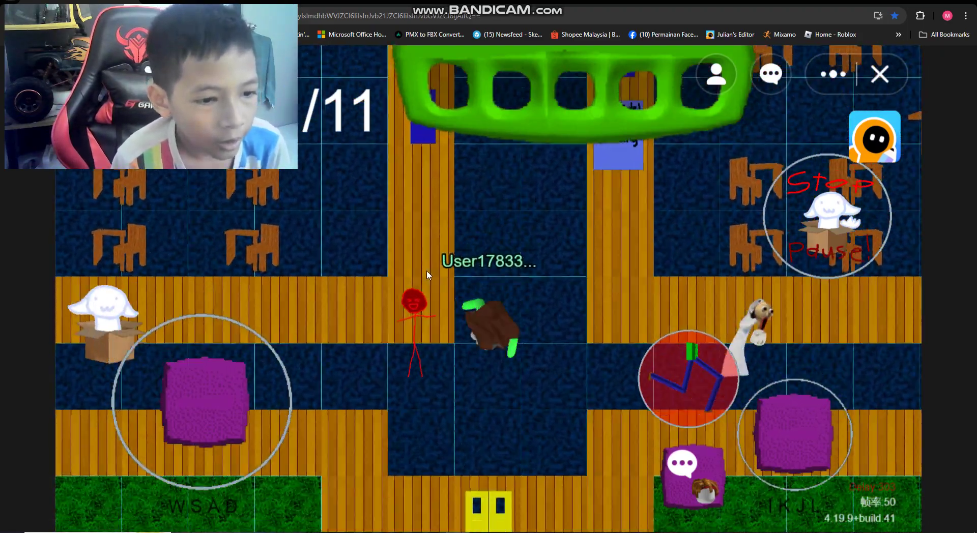
pyautogui.press('a')
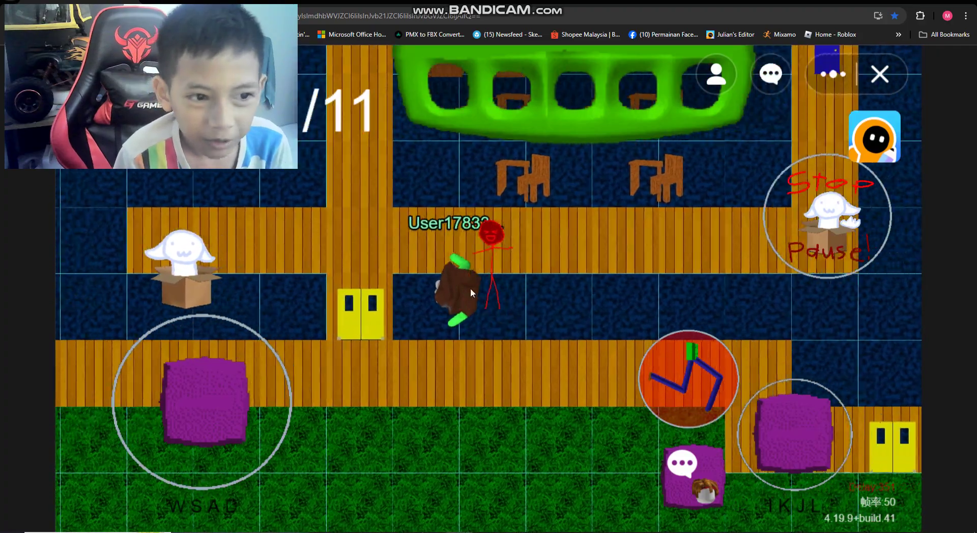
pyautogui.press('d')
# Explore the two computer rooms off the corridor
pyautogui.press('w')
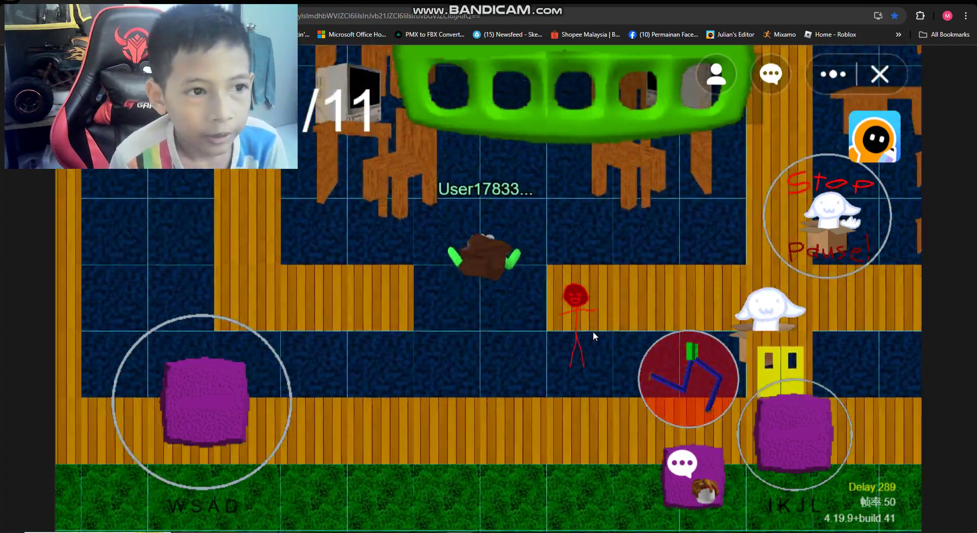
pyautogui.press('w')
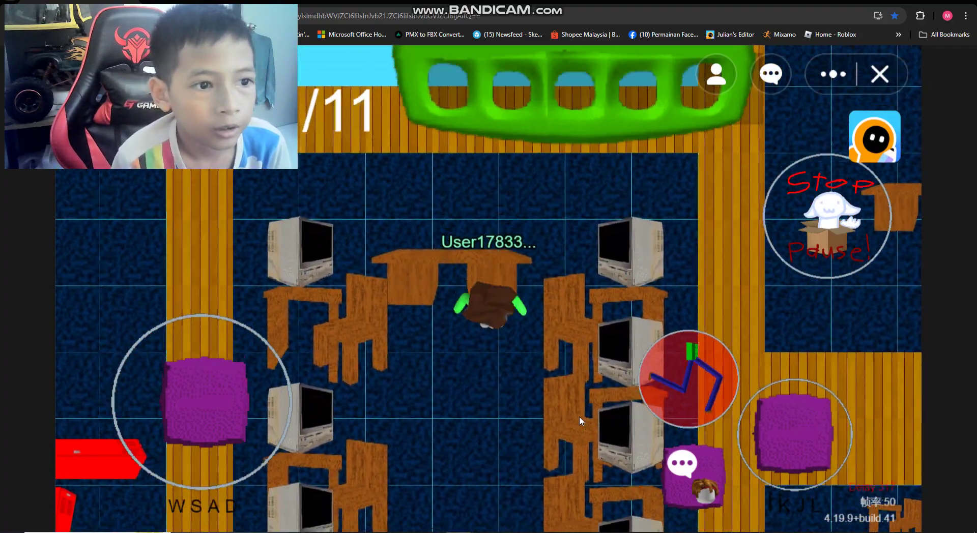
pyautogui.press('s')
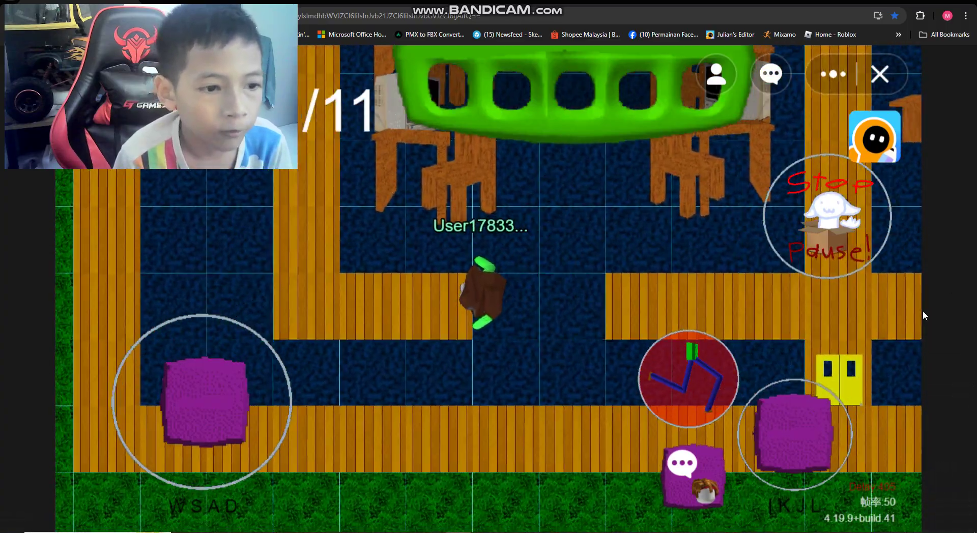
pyautogui.press('a')
pyautogui.press('w')
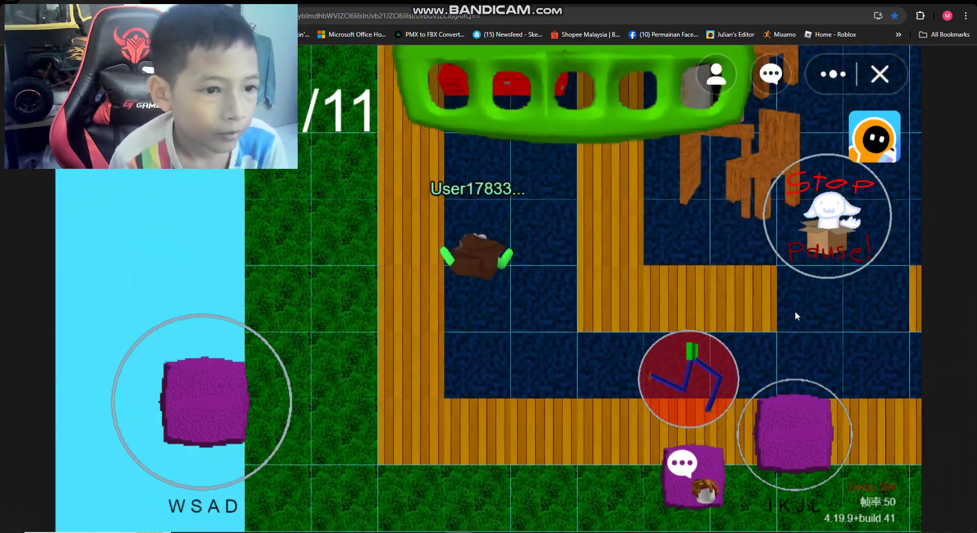
pyautogui.press('s')
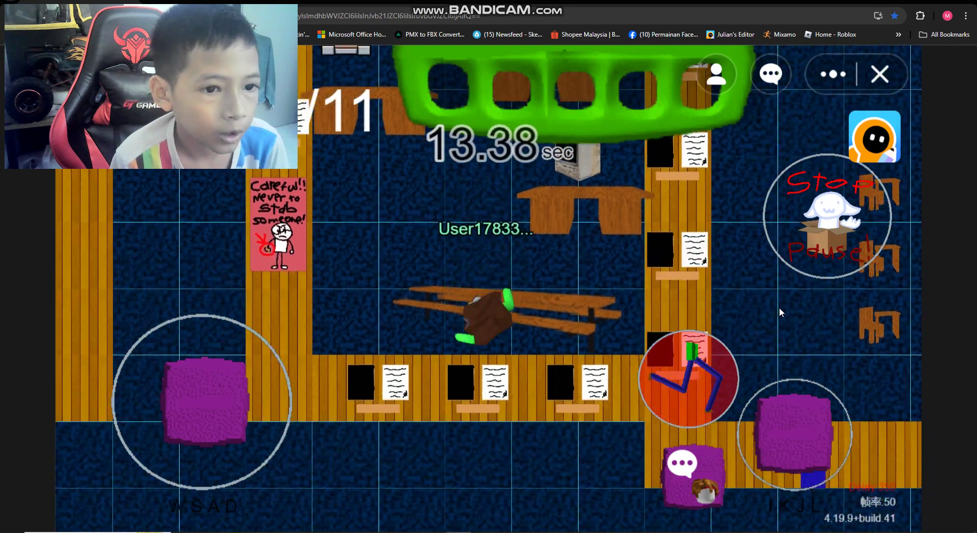
pyautogui.press('w')
pyautogui.press('a')
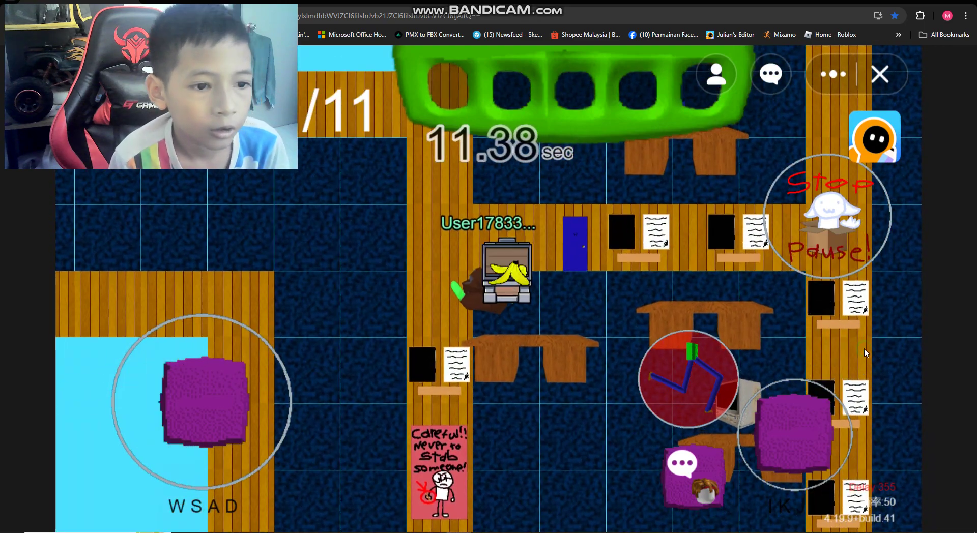
# Walk past the blue door into the vertical corridor until the countdown ends
pyautogui.press('s')
pyautogui.press('w')
pyautogui.press('d')
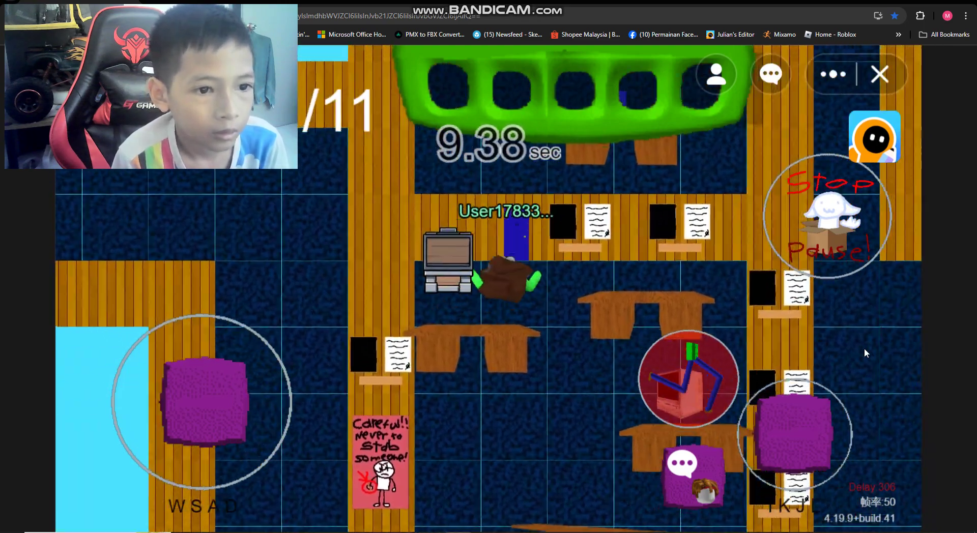
pyautogui.press('s')
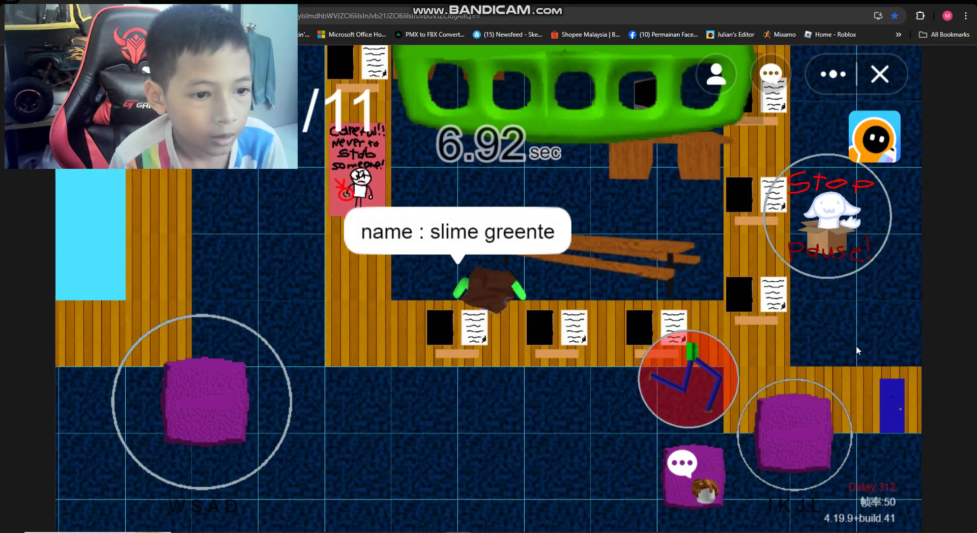
pyautogui.press('w')
pyautogui.press('w')
pyautogui.press('a')
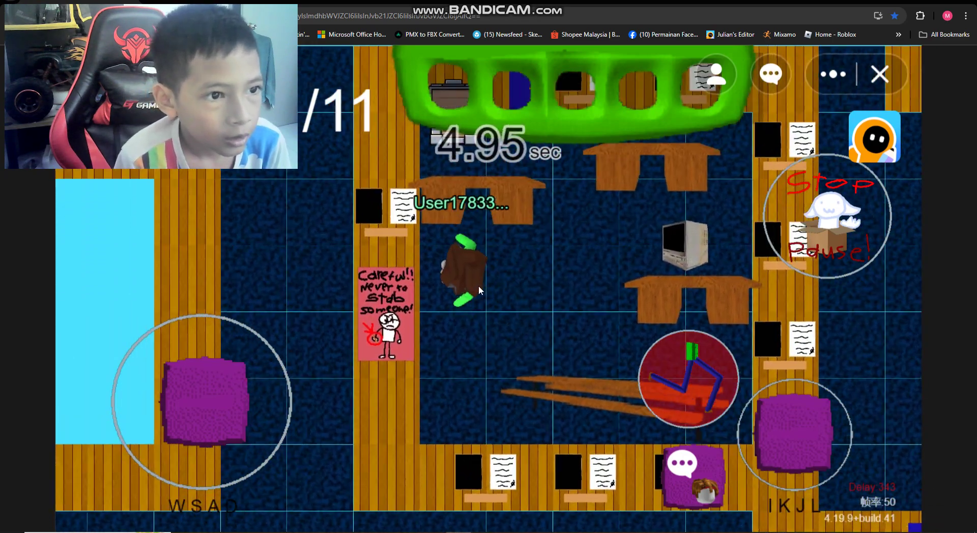
pyautogui.press('w')
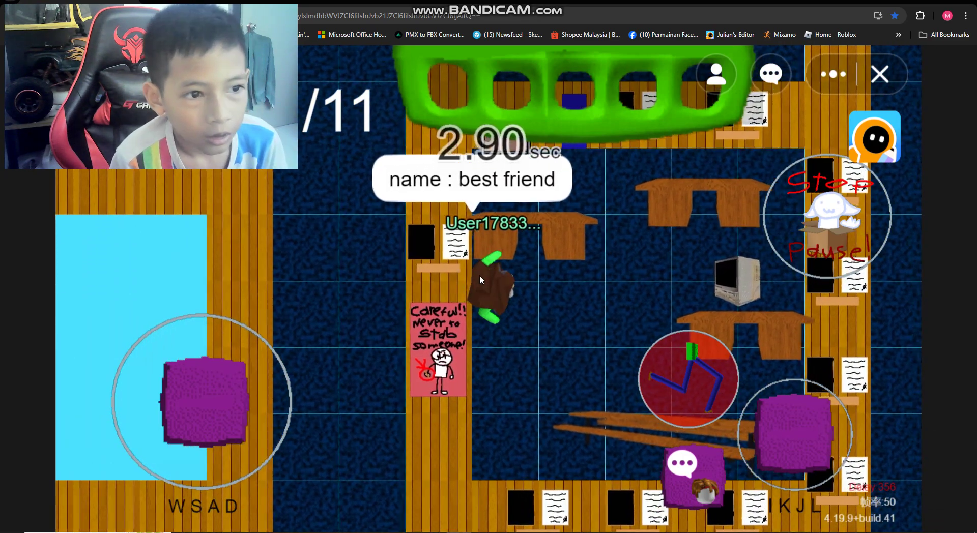
pyautogui.press('d')
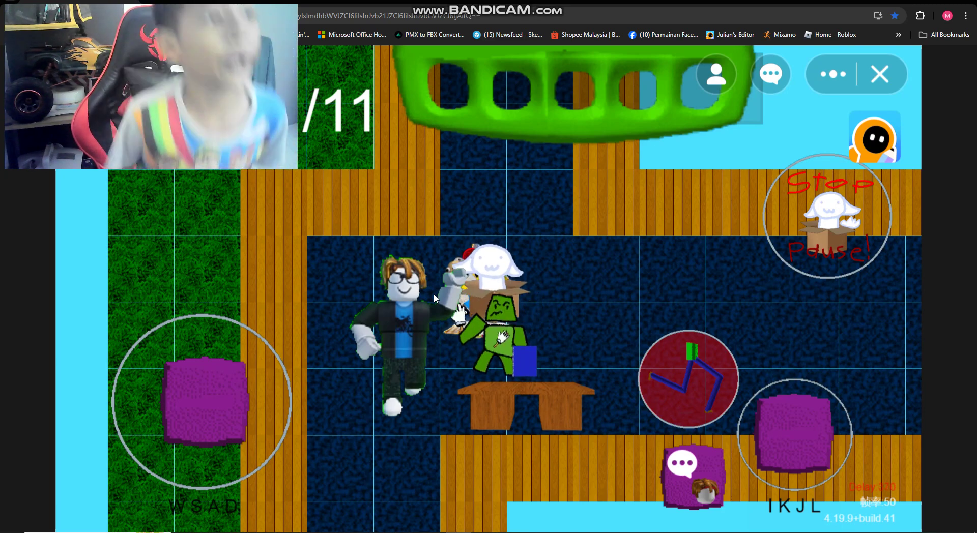
# Pause, dismiss the download notes, enable speed mode and resume play
pyautogui.click(826, 216)
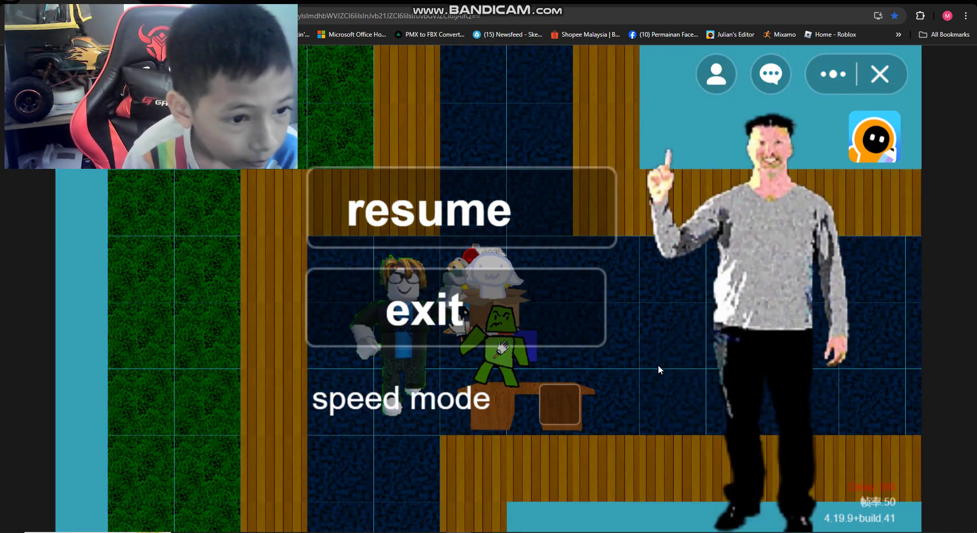
pyautogui.click(535, 304)
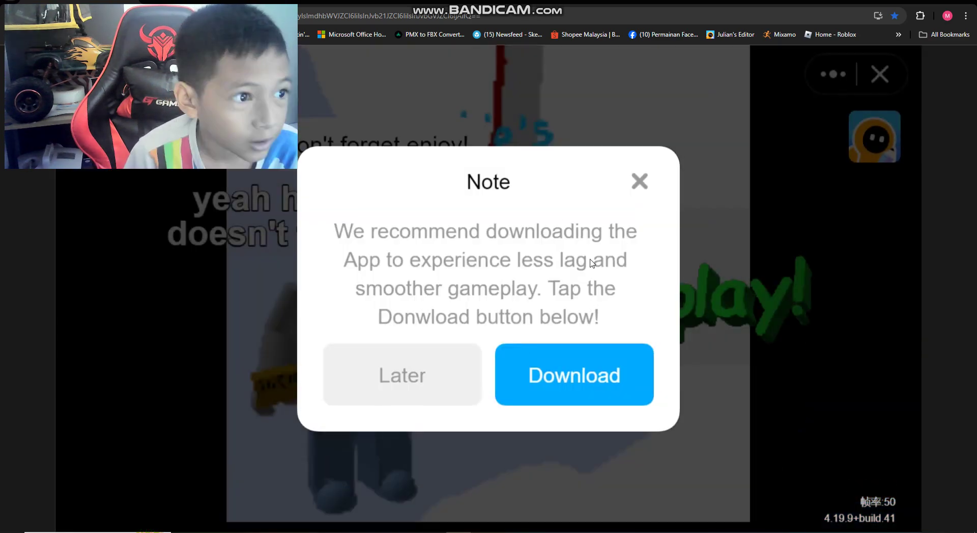
pyautogui.click(425, 375)
pyautogui.click(122, 442)
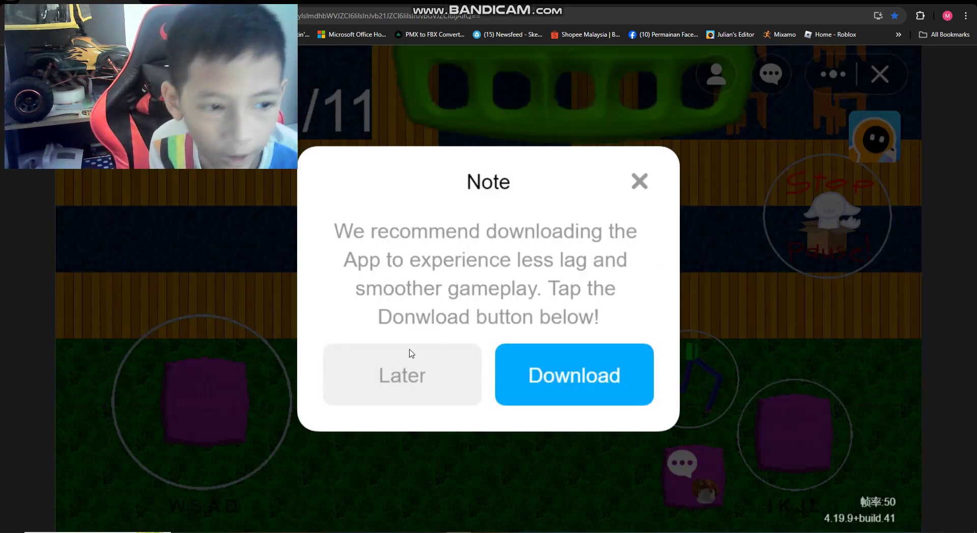
pyautogui.click(407, 352)
pyautogui.click(783, 212)
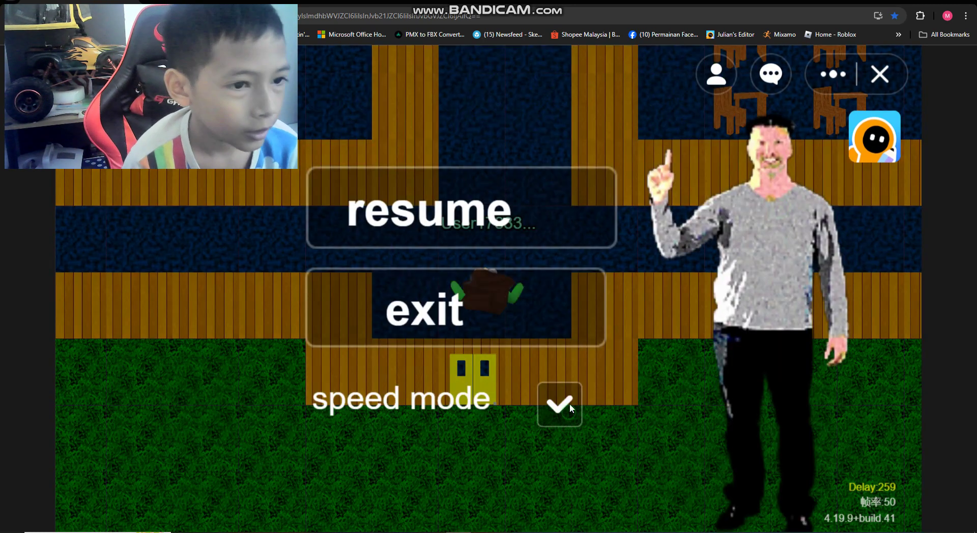
pyautogui.click(523, 195)
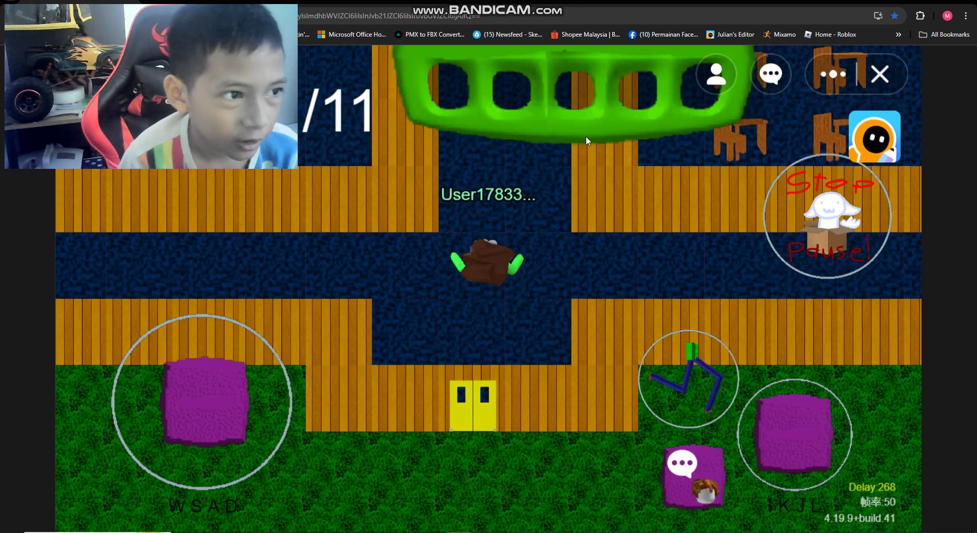
# Walk south down the hallway, then north-west toward a classroom
pyautogui.press('s')
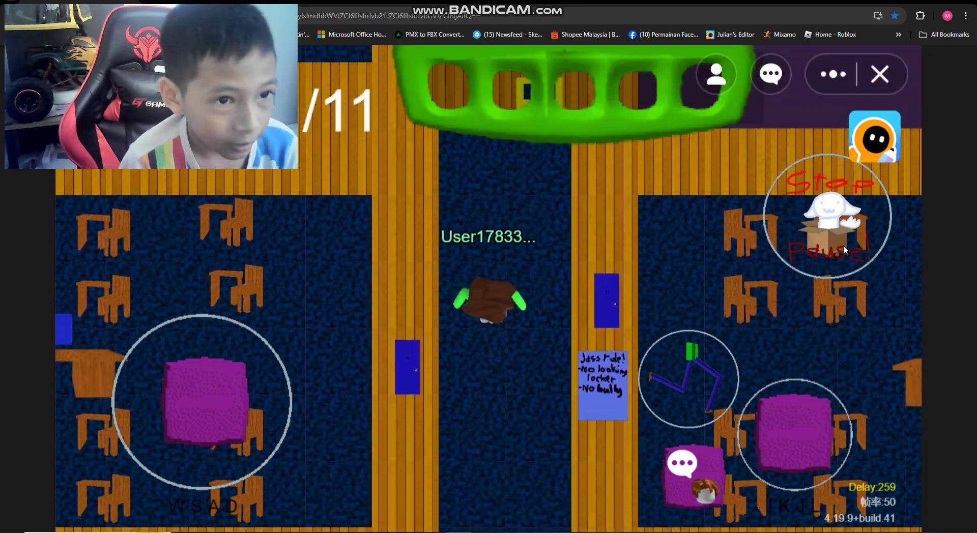
pyautogui.press('s')
pyautogui.press('w')
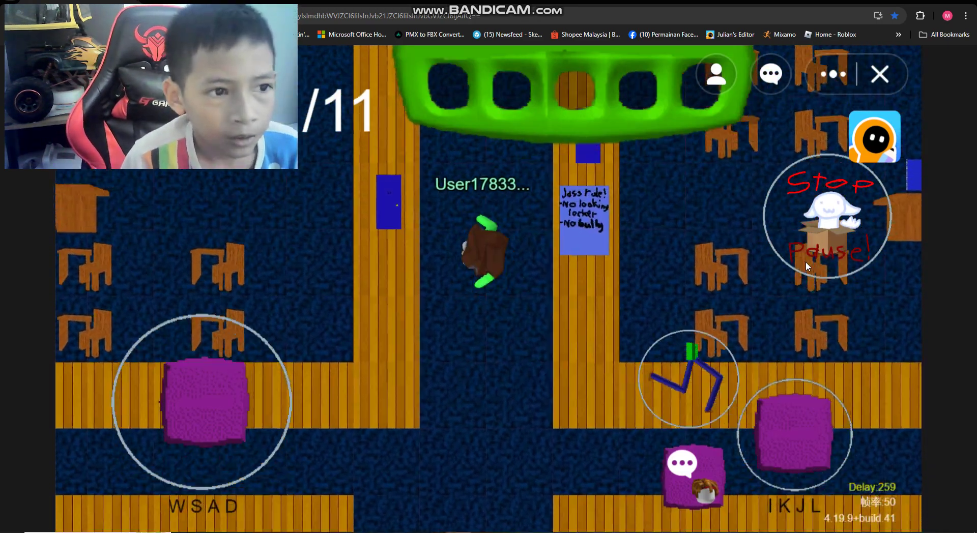
pyautogui.press('a')
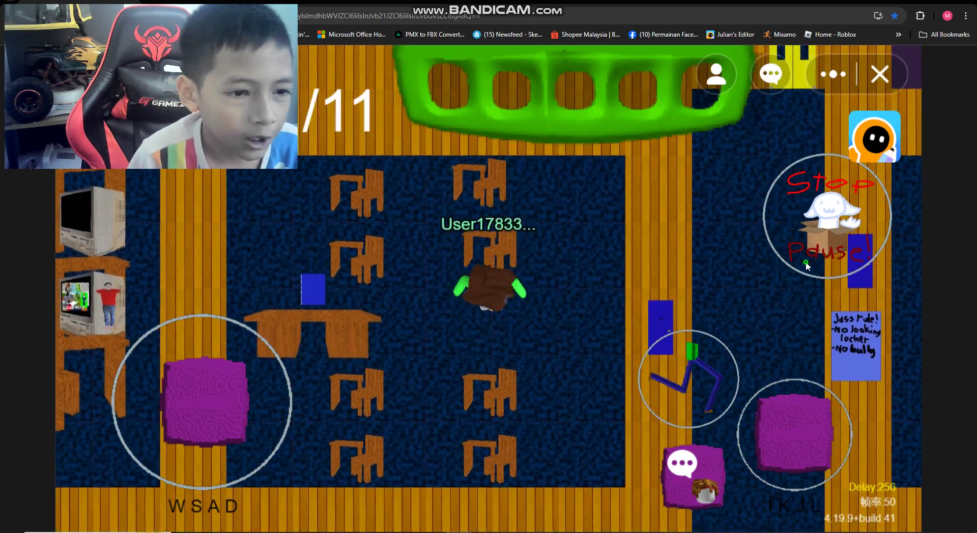
pyautogui.click(805, 262)
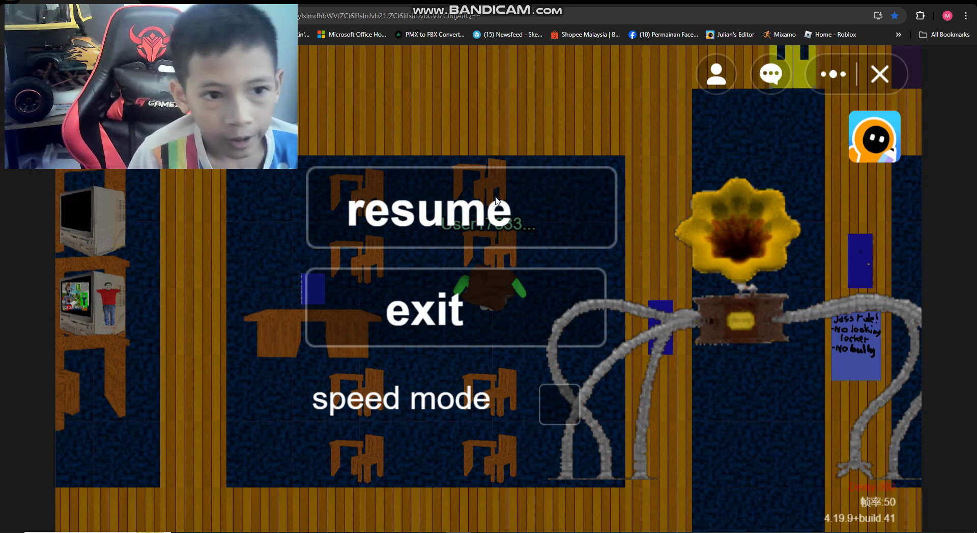
# Resume with speed mode off and walk through the chair-filled classroom
pyautogui.click(494, 198)
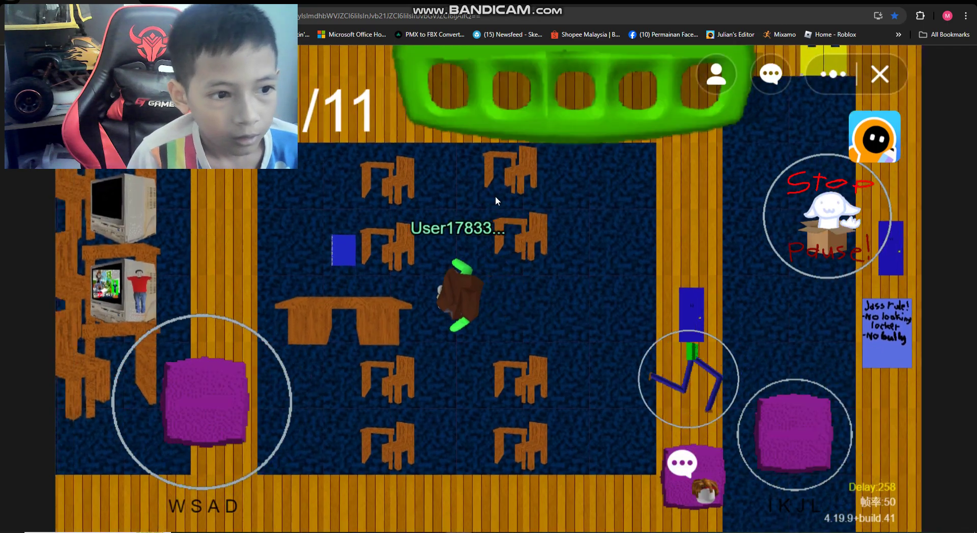
pyautogui.press('d')
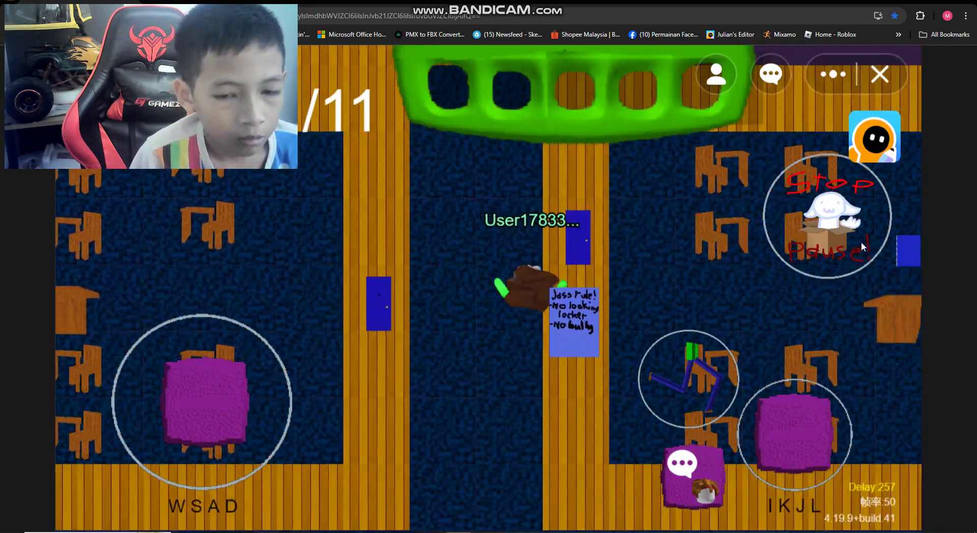
pyautogui.press('w')
pyautogui.press('d')
pyautogui.press('s')
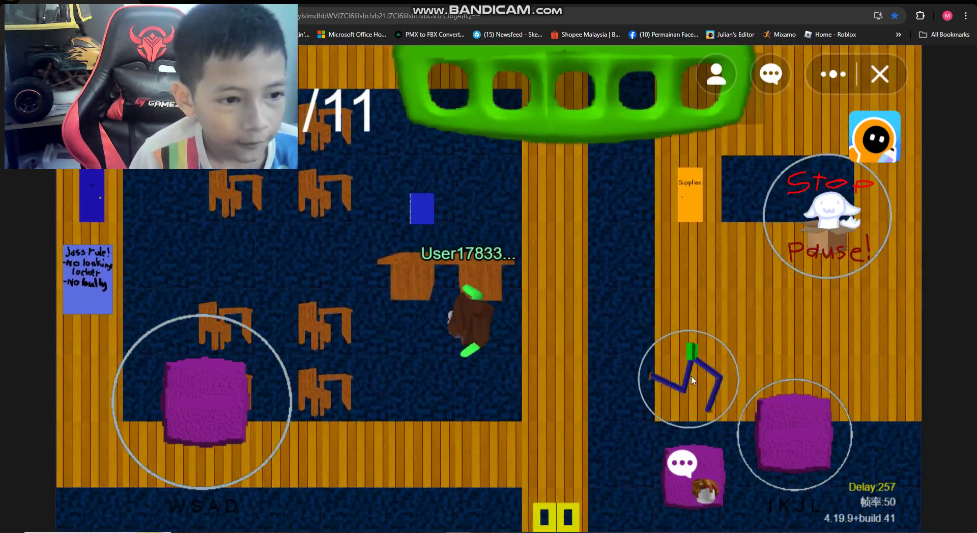
pyautogui.press('a')
pyautogui.press('w')
pyautogui.press('a')
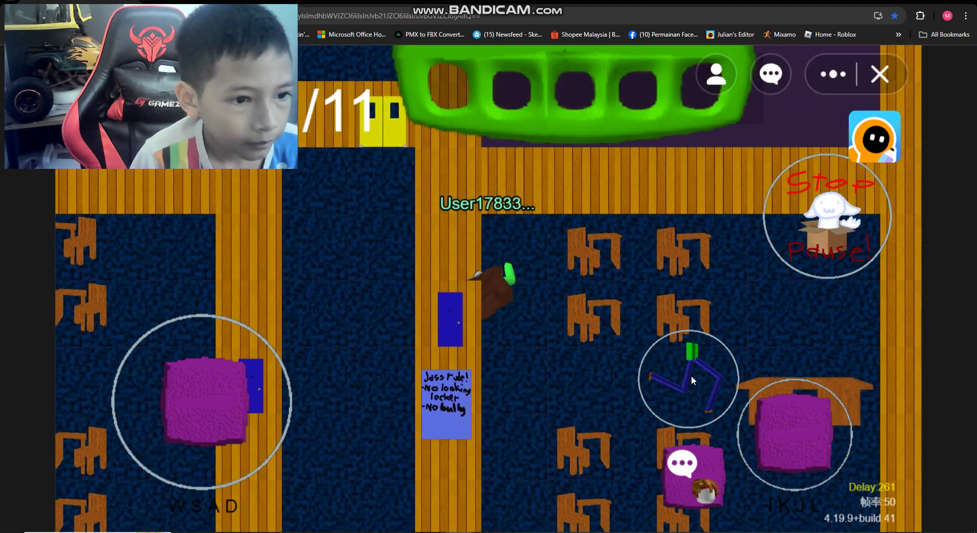
# Head past the yellow door and south-east into another classroom
pyautogui.press('w')
pyautogui.press('d')
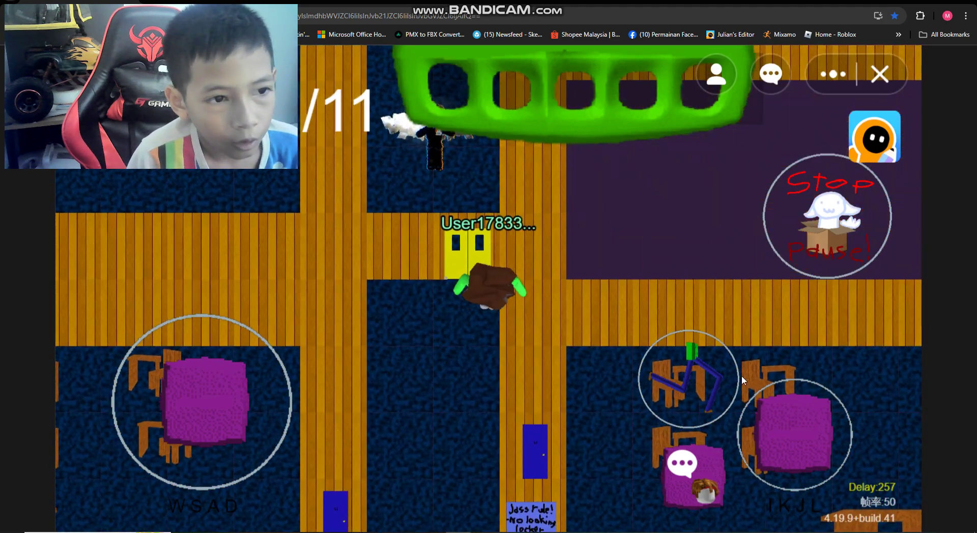
pyautogui.press('s')
pyautogui.press('a')
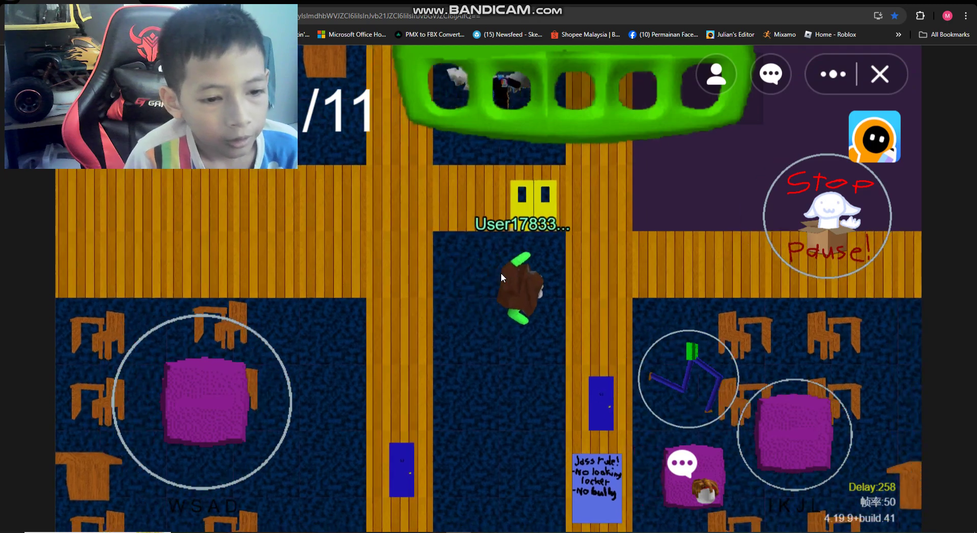
pyautogui.press('d')
pyautogui.press('a')
pyautogui.press('s')
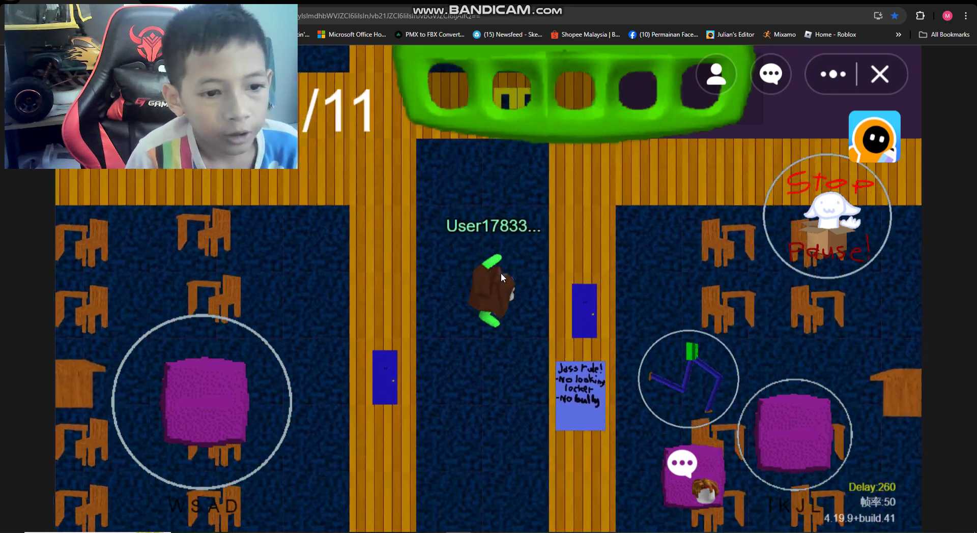
pyautogui.press('d')
# Leave the classroom and pace the corridor north and back south by the yellow door
pyautogui.press('a')
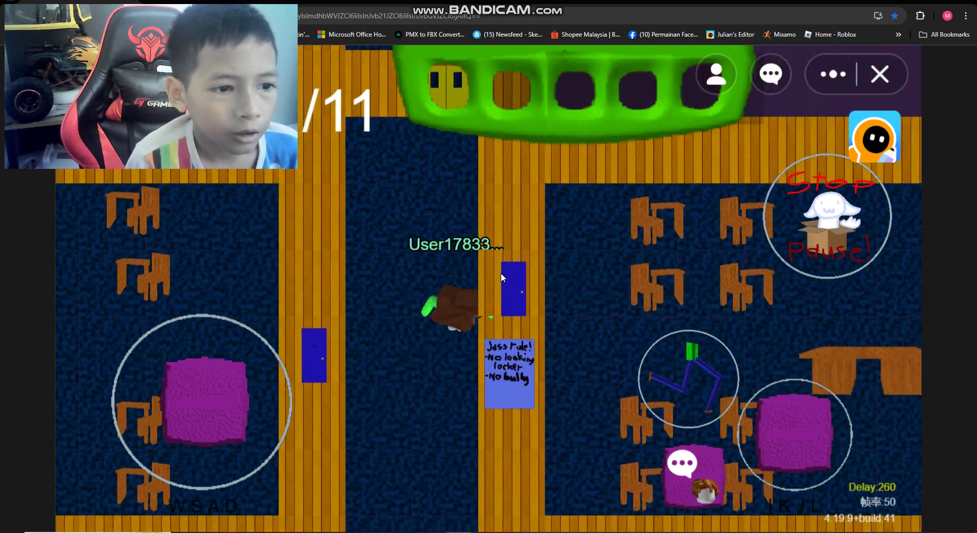
pyautogui.press('s')
pyautogui.press('s')
pyautogui.press('d')
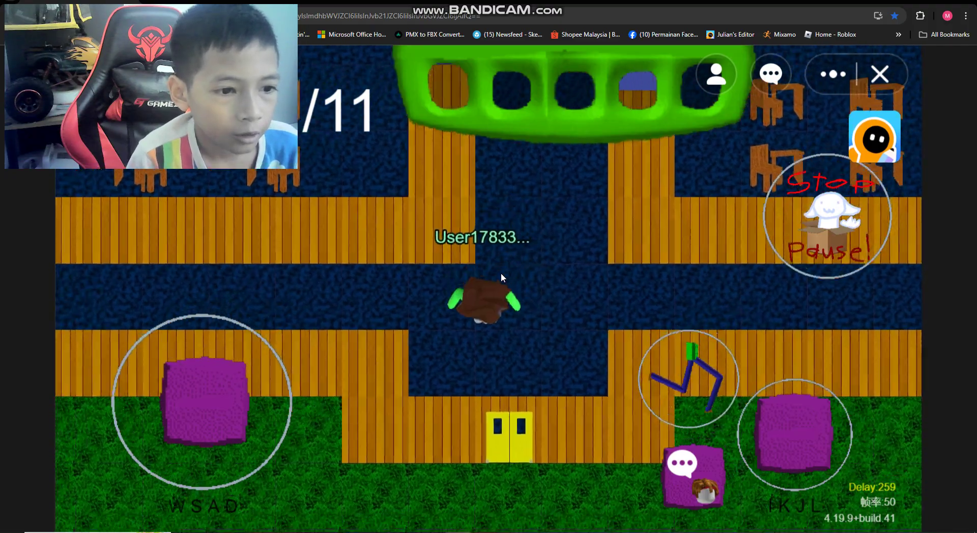
pyautogui.press('a')
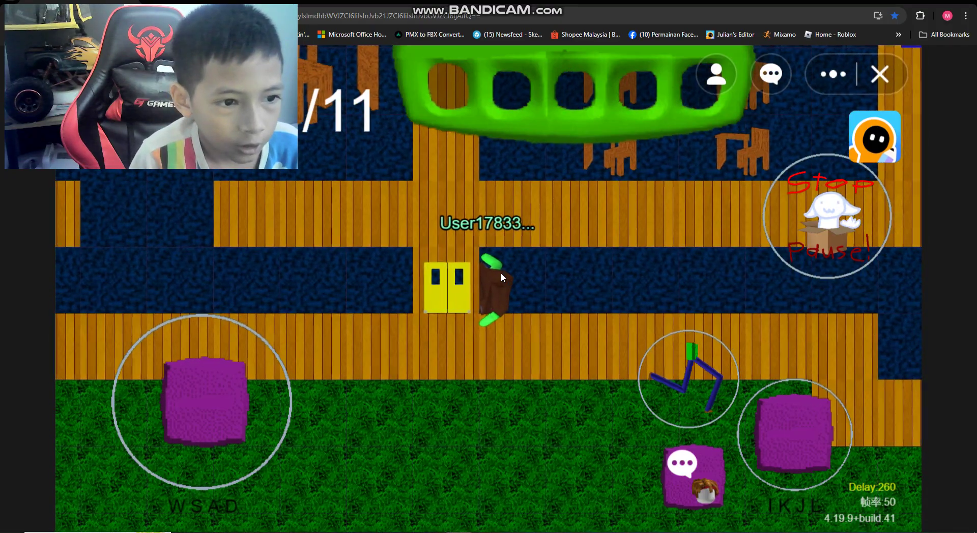
pyautogui.press('d')
pyautogui.press('d')
pyautogui.press('w')
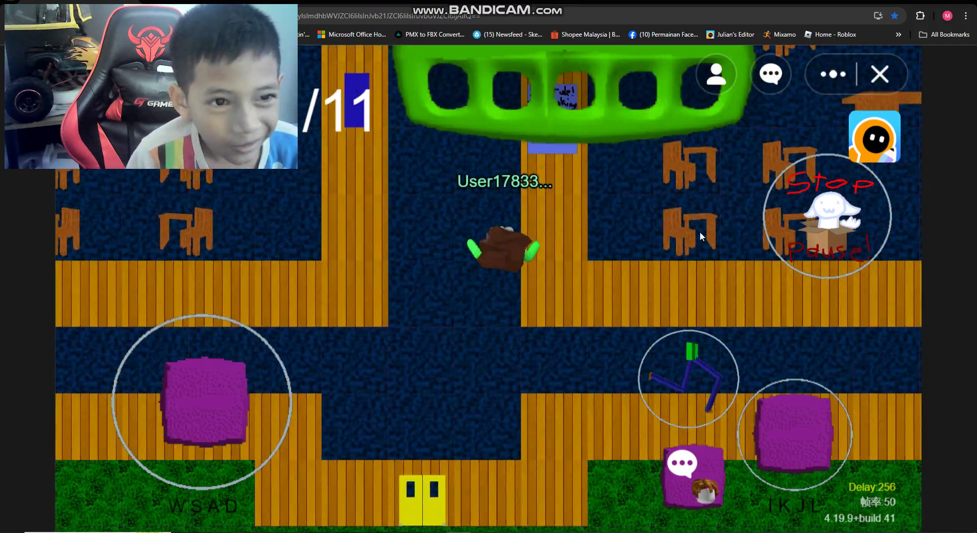
pyautogui.press('w')
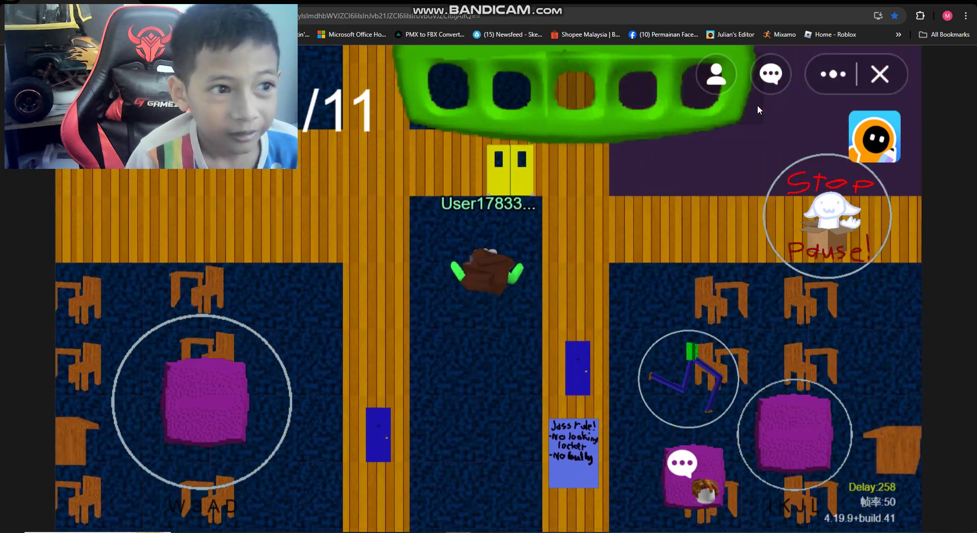
pyautogui.press('s')
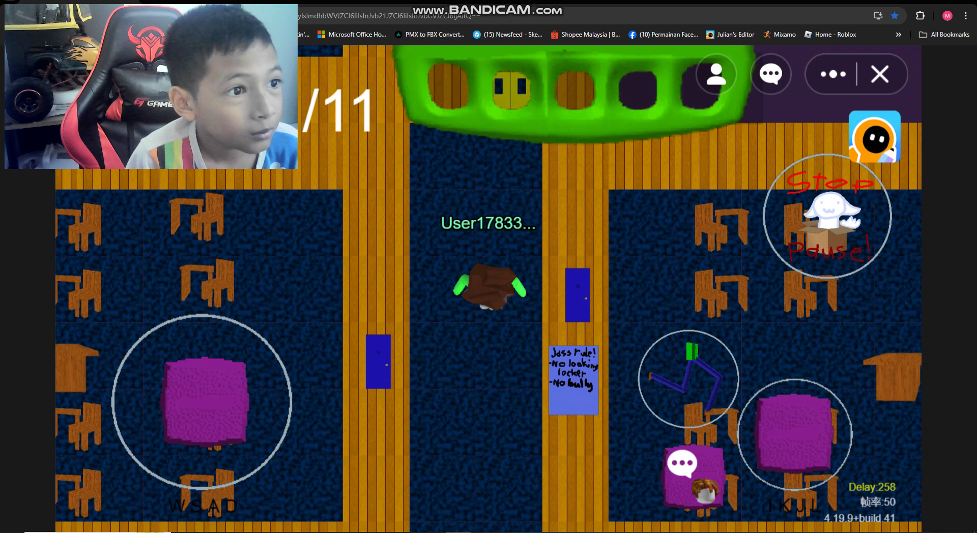
pyautogui.moveTo(273, 13); pyautogui.dragTo(163, 418)
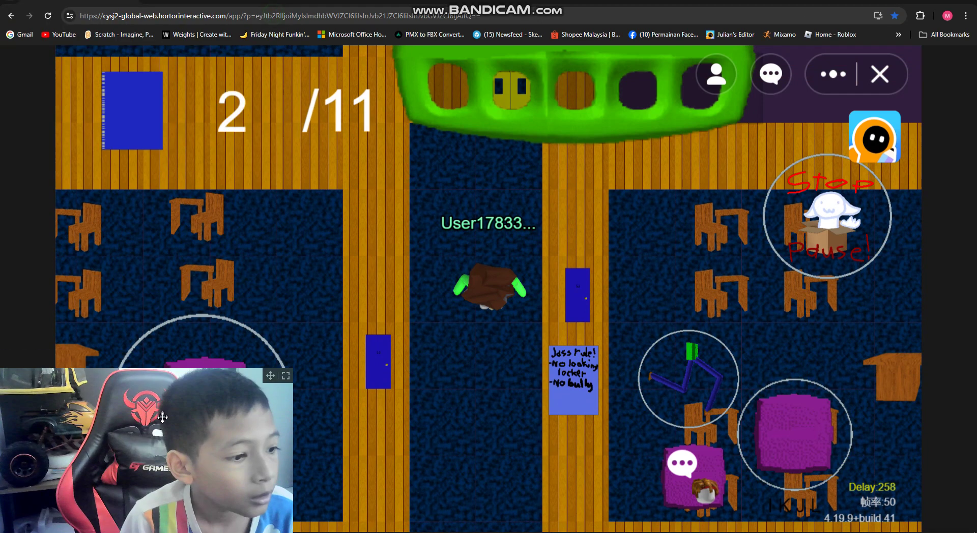